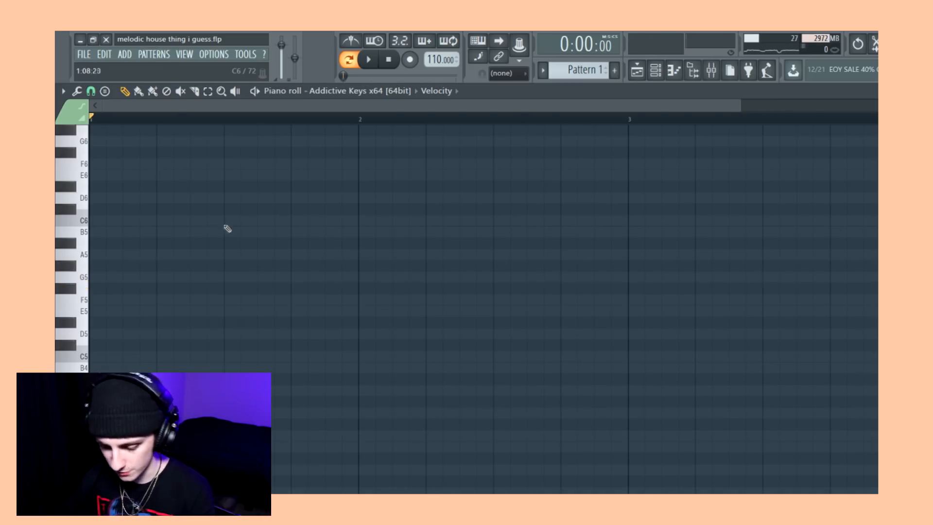
- Play back the piano chord progression in the Addictive Keys piano roll and examine its notes across the four bars
{"action": "left_click", "coordinate": [63, 91]}
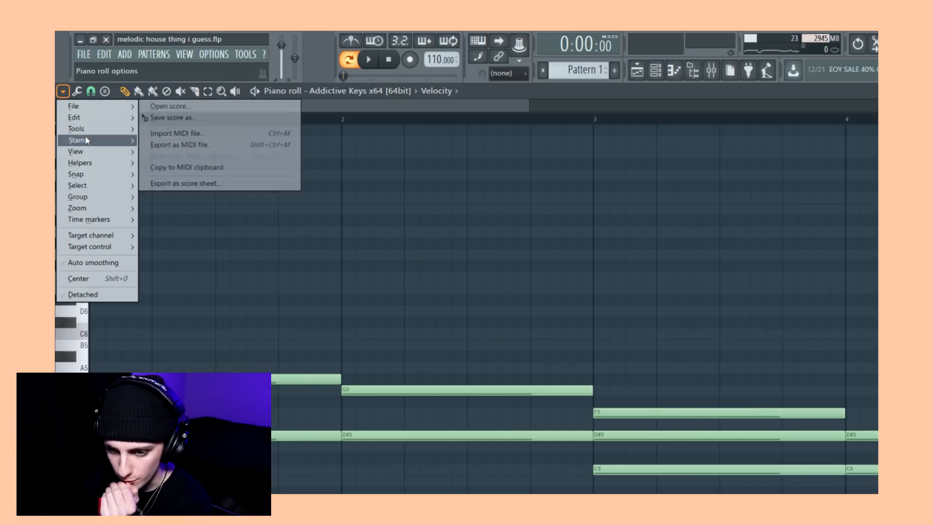
{"action": "mouse_move", "coordinate": [98, 129]}
{"action": "left_click", "coordinate": [176, 266]}
{"action": "key", "text": "space"}
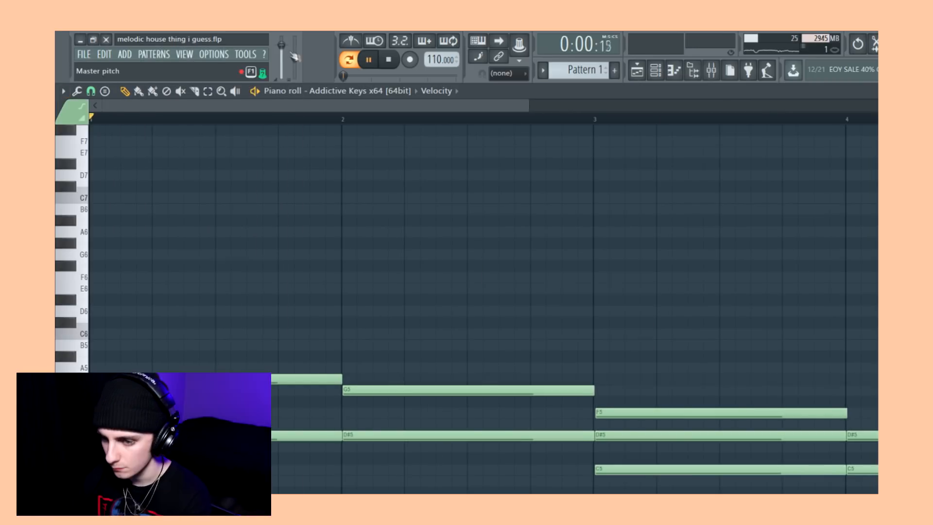
{"action": "left_click_drag", "start_coordinate": [282, 46], "coordinate": [281, 44]}
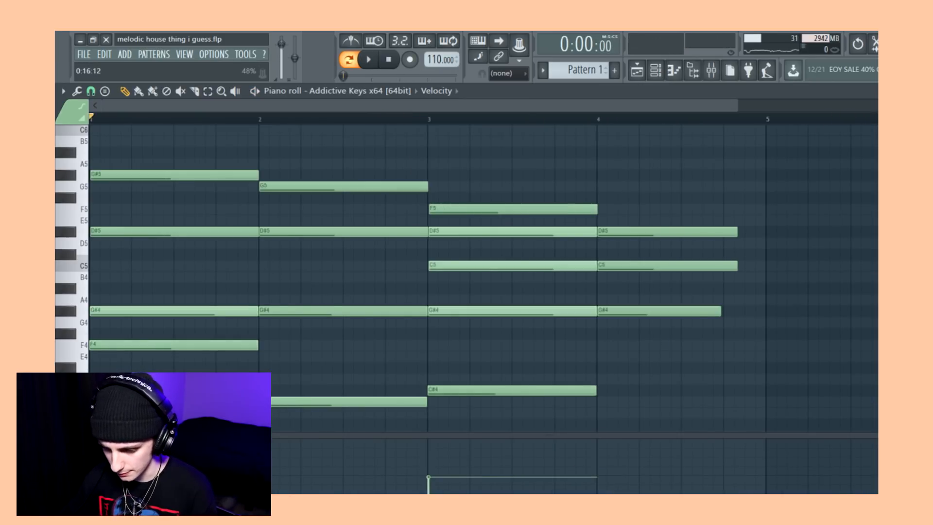
{"action": "key", "text": "space"}
{"action": "key", "text": "space"}
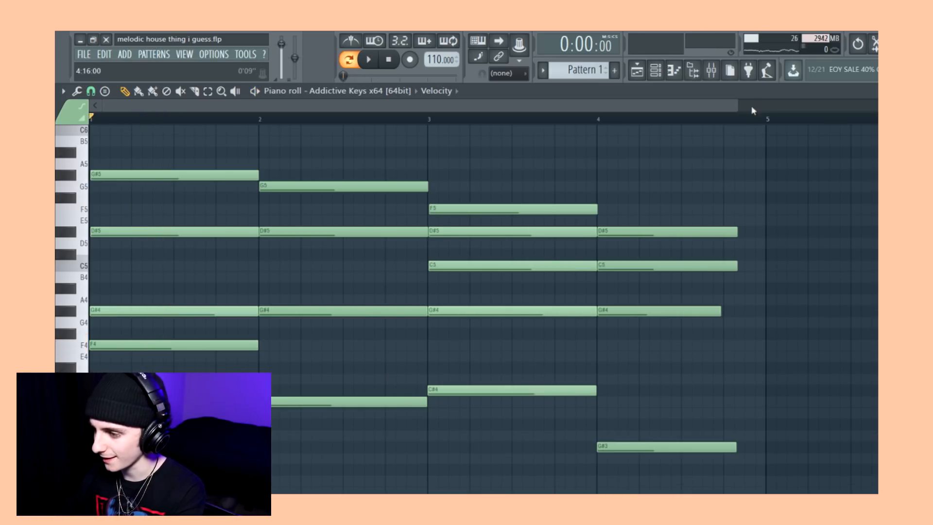
{"action": "left_click_drag", "start_coordinate": [737, 101], "coordinate": [573, 148]}
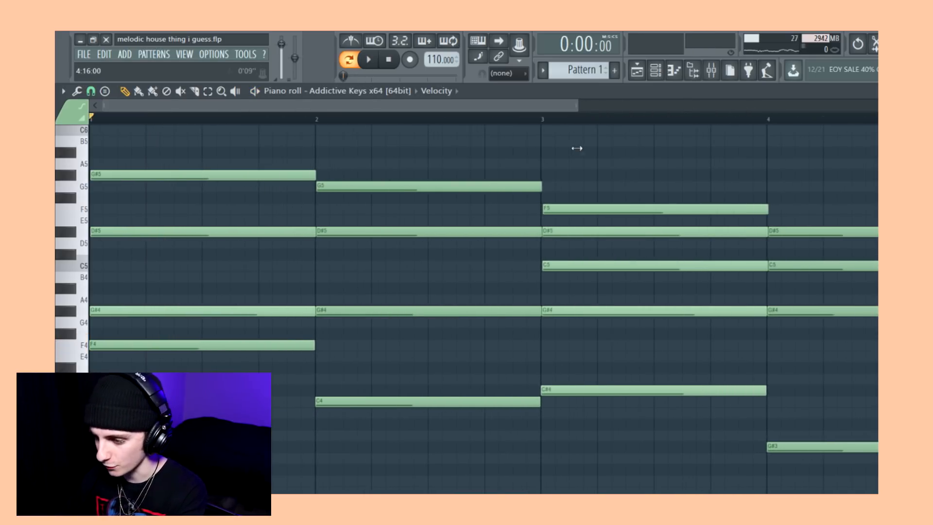
{"action": "scroll", "coordinate": [486, 291], "scroll_direction": "up", "scroll_amount": 1}
{"action": "scroll", "coordinate": [486, 292], "scroll_direction": "up", "scroll_amount": 3}
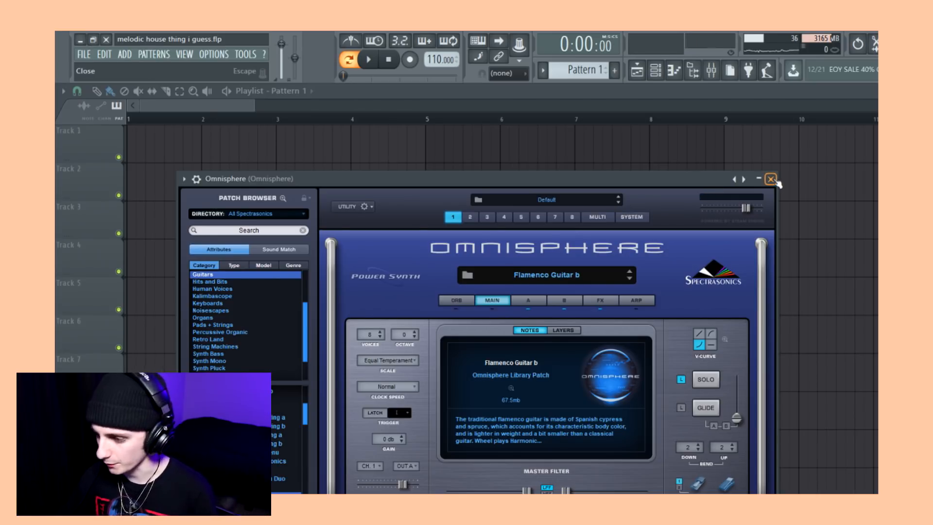
- Enter short notes for Omnisphere alternating G#5 and D#5 through bar 1, and G5 and D#5 in the first half of bar 2
{"action": "left_click_drag", "start_coordinate": [300, 235], "coordinate": [202, 235]}
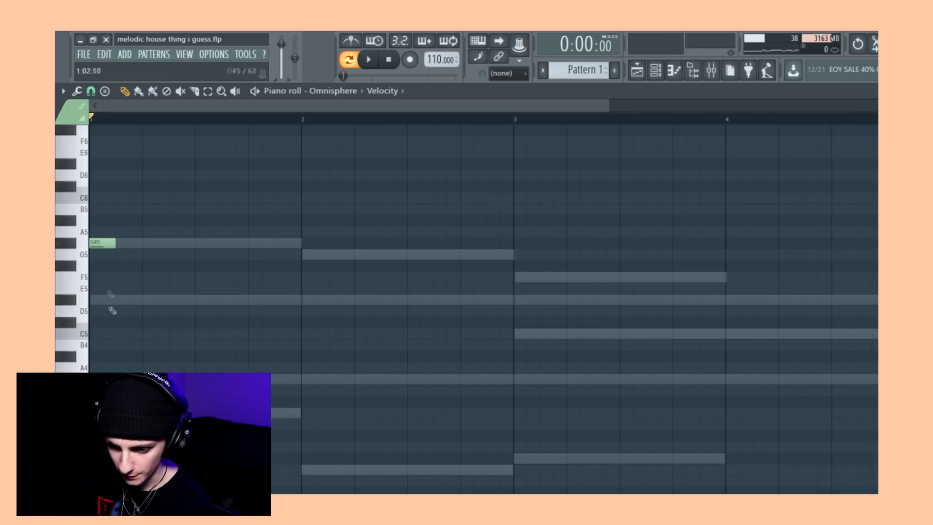
{"action": "left_click", "coordinate": [126, 300]}
{"action": "left_click", "coordinate": [152, 243]}
{"action": "left_click", "coordinate": [179, 299]}
{"action": "left_click", "coordinate": [205, 243]}
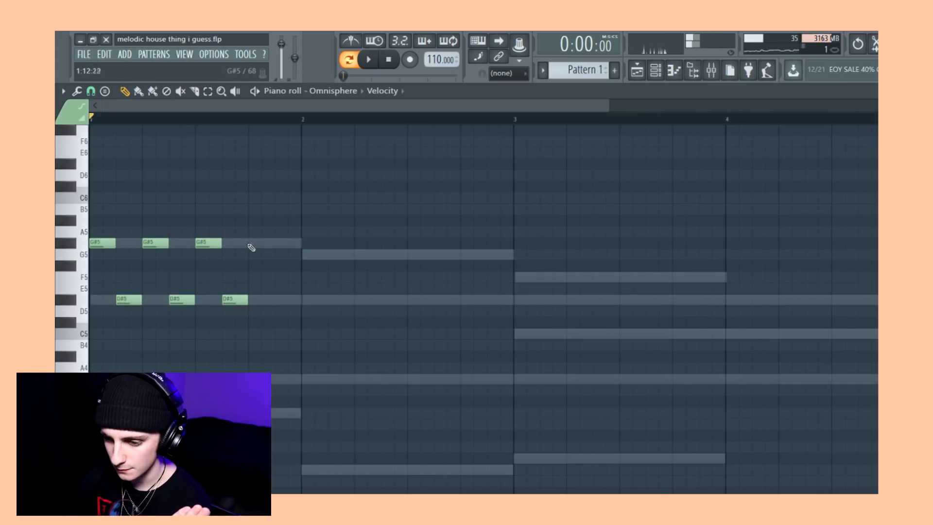
{"action": "left_click", "coordinate": [258, 243]}
{"action": "left_click", "coordinate": [284, 300]}
{"action": "left_click", "coordinate": [311, 254]}
{"action": "left_click", "coordinate": [359, 255]}
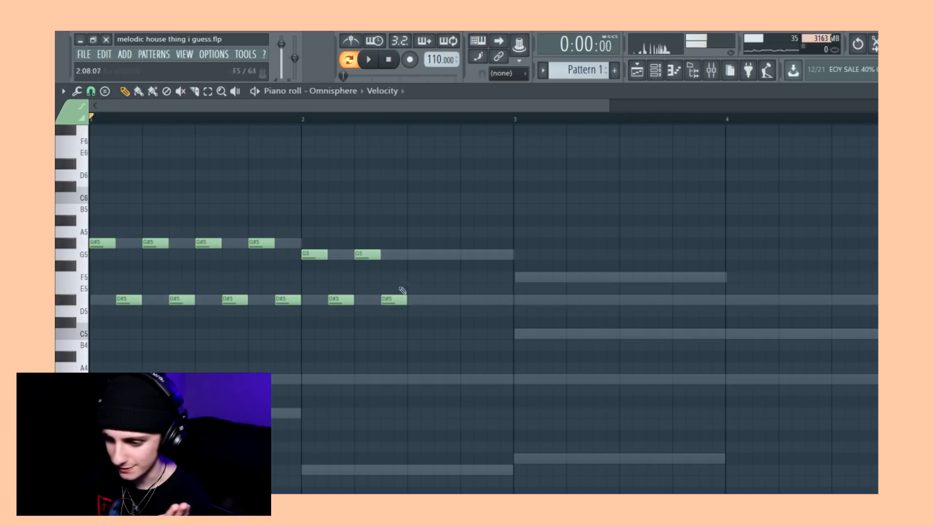
- Place a D#6 accent note above the alternating Omnisphere notes in bar 1 and play back the melody
{"action": "key", "text": "space"}
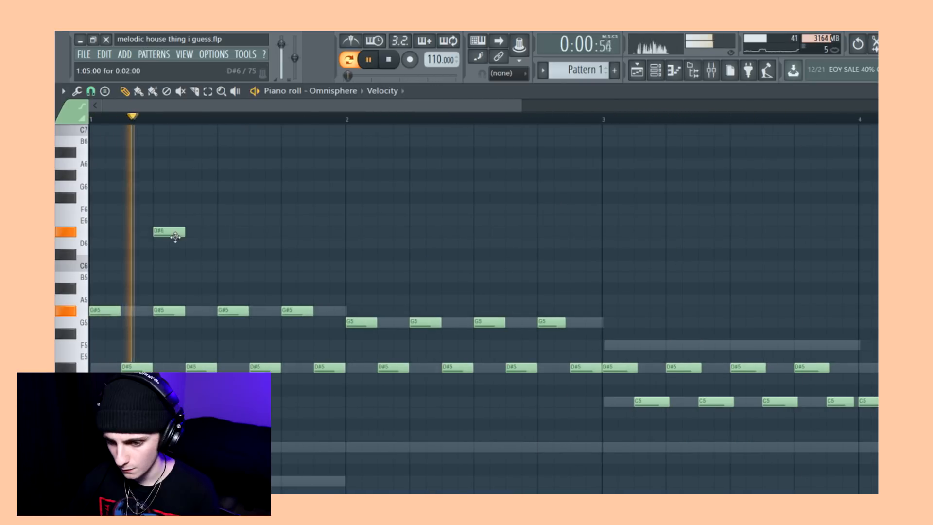
{"action": "left_click_drag", "start_coordinate": [175, 232], "coordinate": [189, 233]}
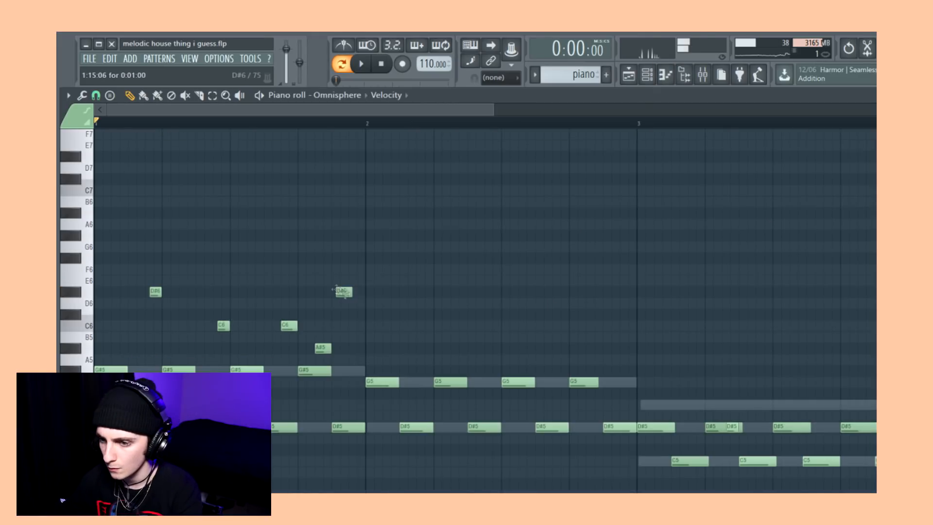
{"action": "key", "text": "space"}
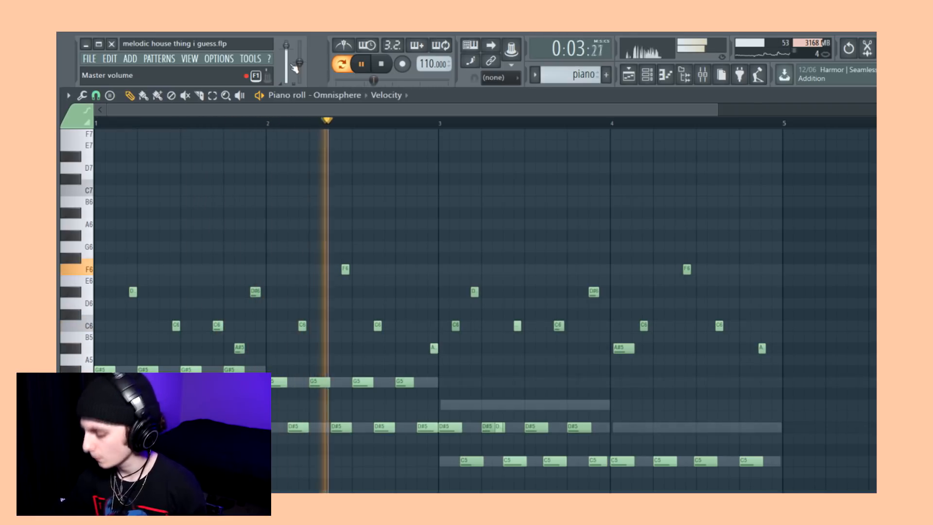
{"action": "scroll", "coordinate": [475, 306], "scroll_direction": "down", "scroll_amount": 1}
{"action": "key", "text": "space"}
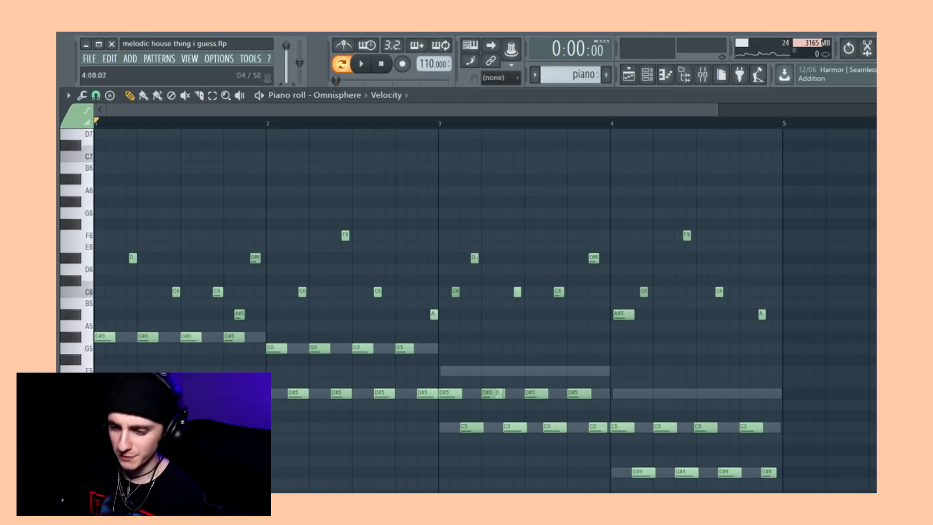
{"action": "left_click_drag", "start_coordinate": [605, 491], "coordinate": [605, 353]}
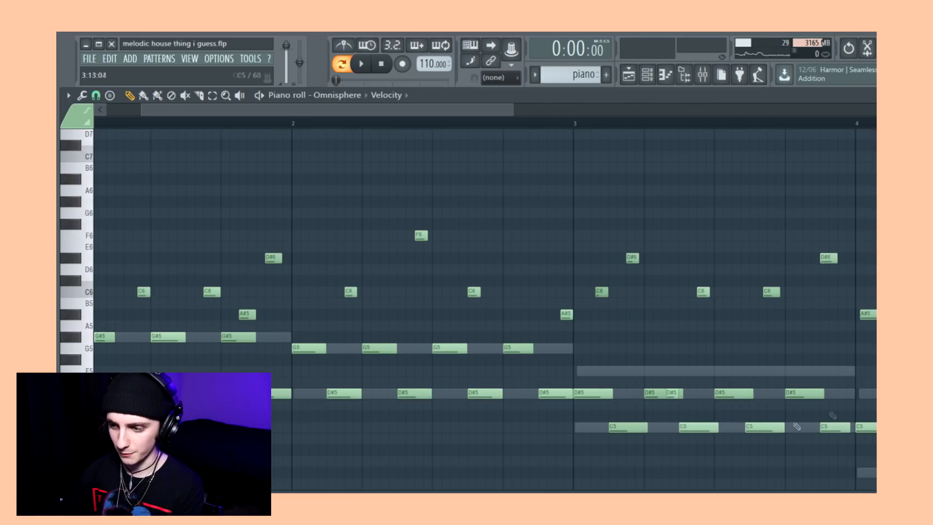
{"action": "left_click_drag", "start_coordinate": [348, 225], "coordinate": [315, 237]}
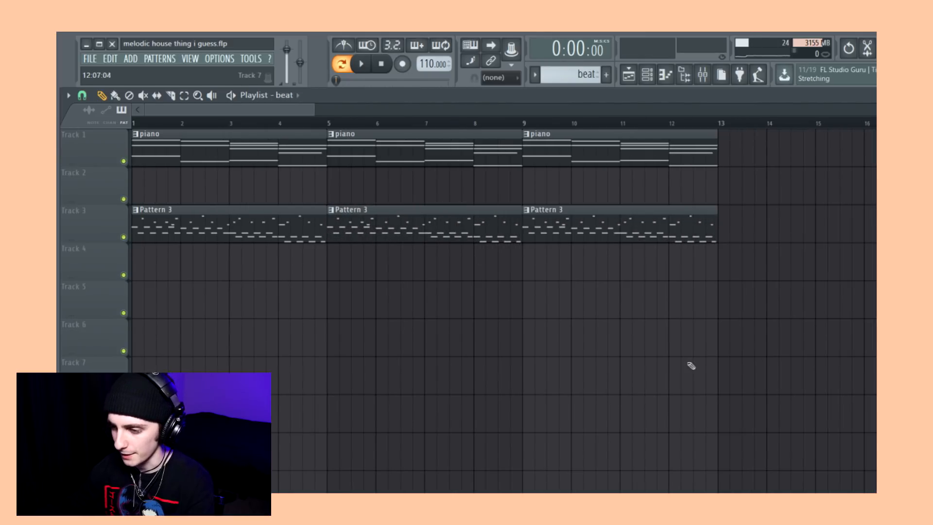
- Place eight consecutive beat clips on Track 5 starting at bar 13, and delete the first piano clip on Track 1
{"action": "left_click_drag", "start_coordinate": [554, 329], "coordinate": [523, 286]}
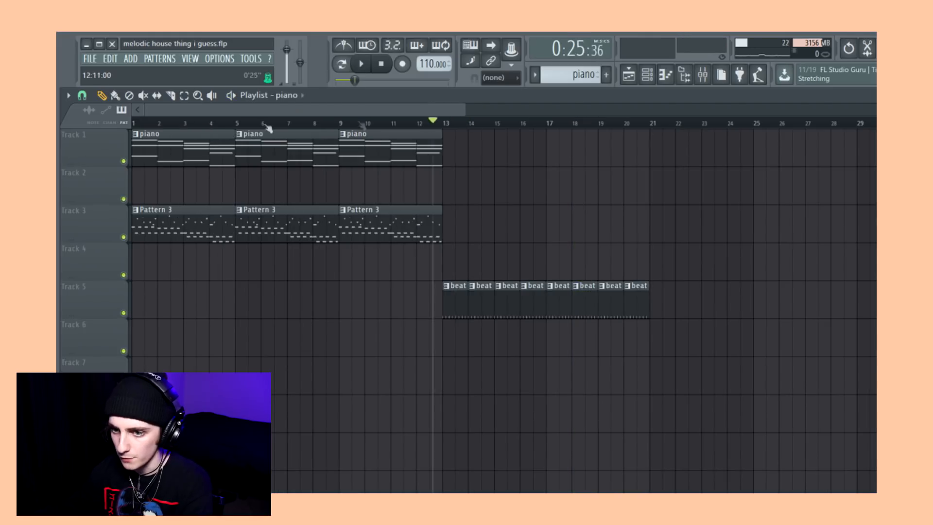
{"action": "right_click", "coordinate": [196, 136]}
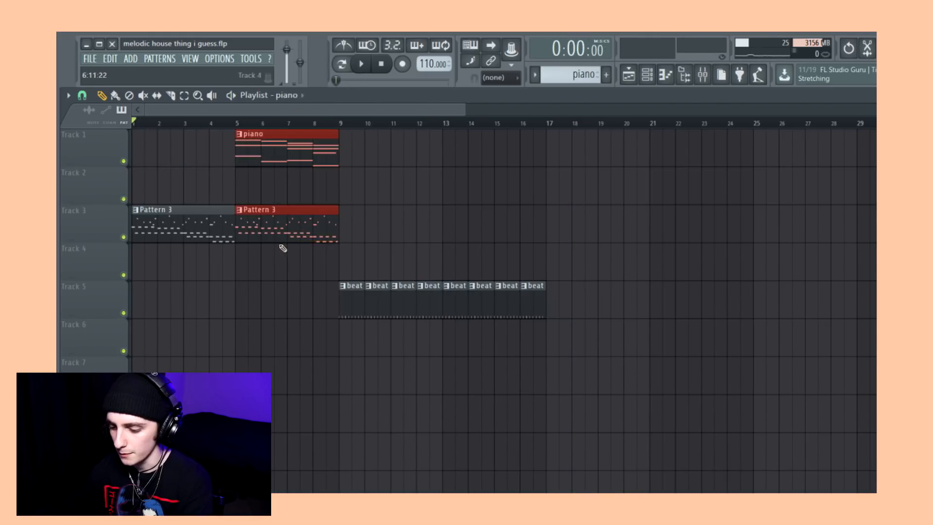
- Duplicate the selected piano and Pattern 3 clips from bar 5 to bar 9, and clear the selection
{"action": "key", "text": "ctrl+b"}
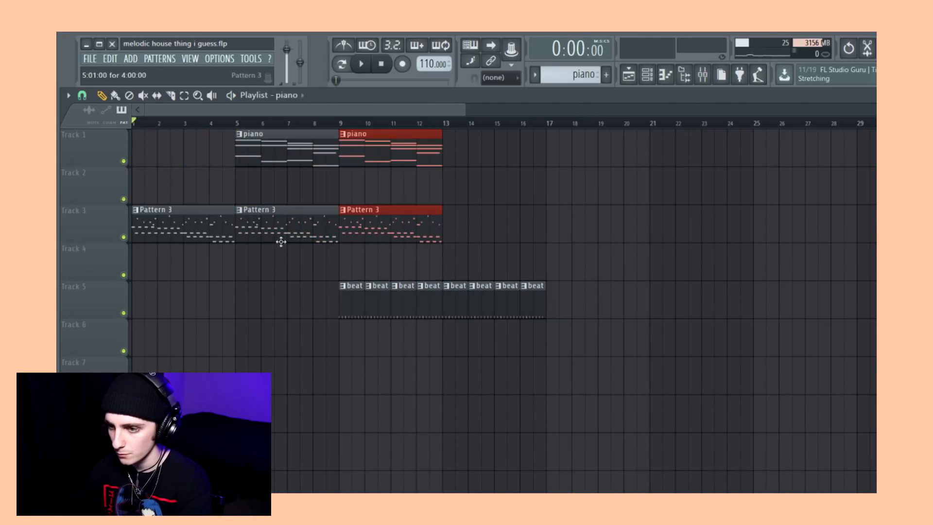
{"action": "key", "text": "ctrl+b"}
{"action": "key", "text": "ctrl+d"}
- Play the piano soft chords, and shorten the selected chord notes in the Serum #3 strings pattern
{"action": "double_click", "coordinate": [282, 156]}
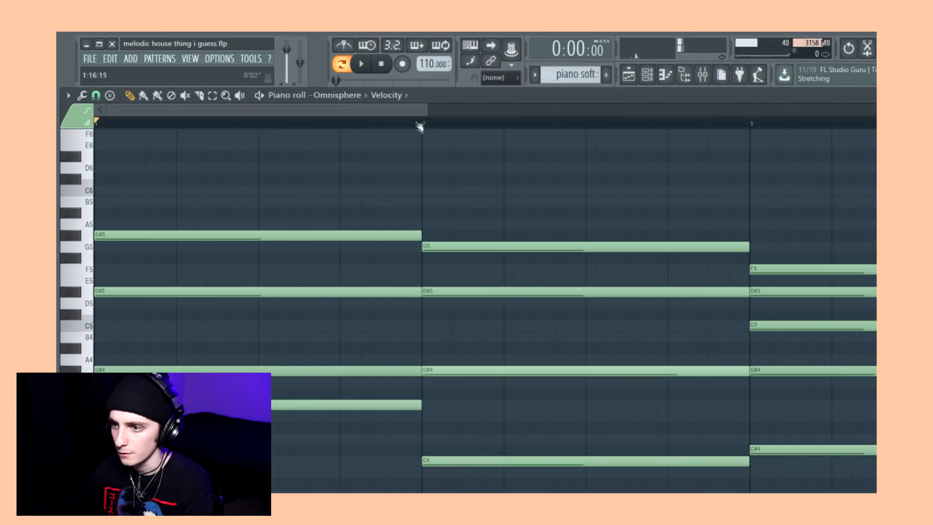
{"action": "key", "text": "space"}
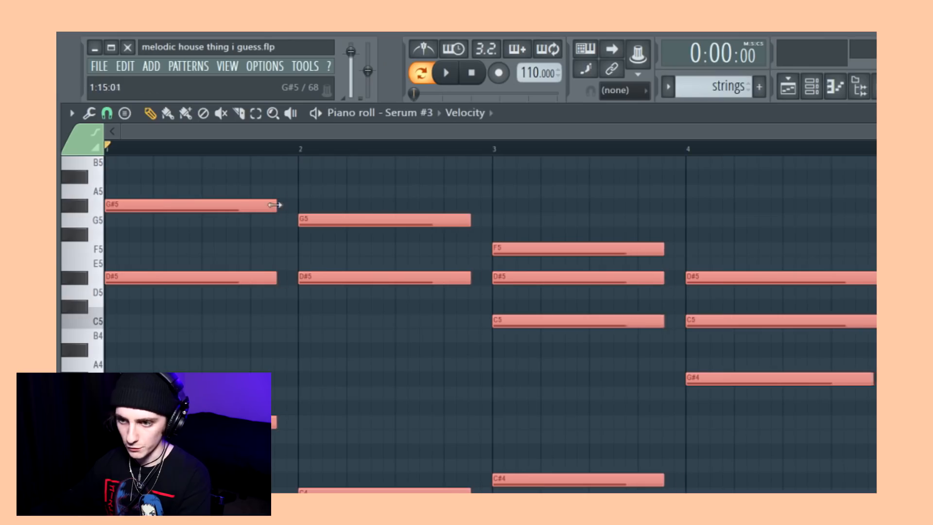
{"action": "left_click_drag", "start_coordinate": [275, 204], "coordinate": [250, 206]}
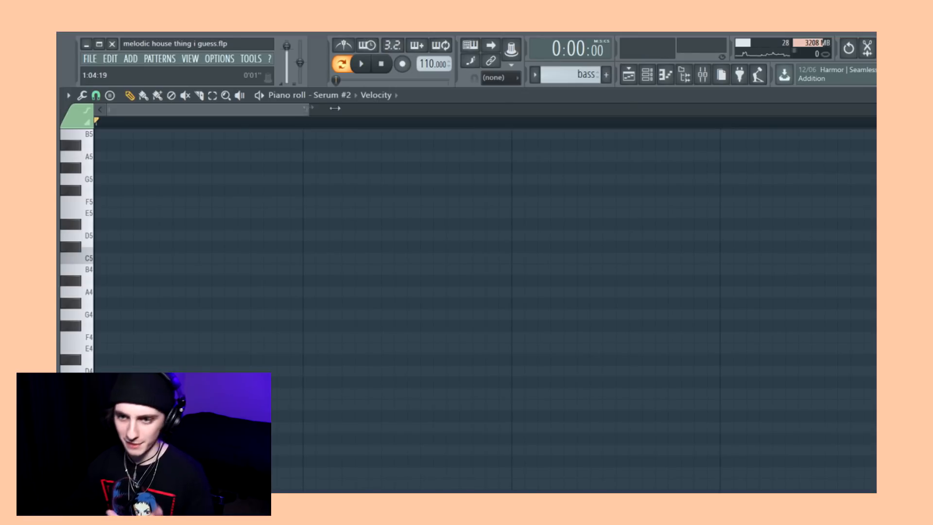
- Paste the copied bass notes into the Serum channel of the bass pattern and transpose them down one octave
{"action": "left_click_drag", "start_coordinate": [335, 108], "coordinate": [704, 150]}
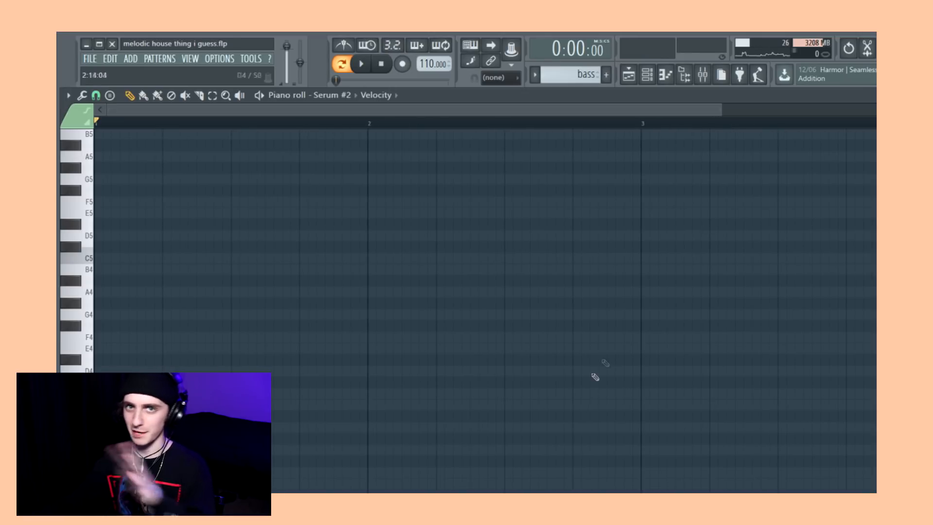
{"action": "scroll", "coordinate": [558, 474], "scroll_direction": "down", "scroll_amount": 2}
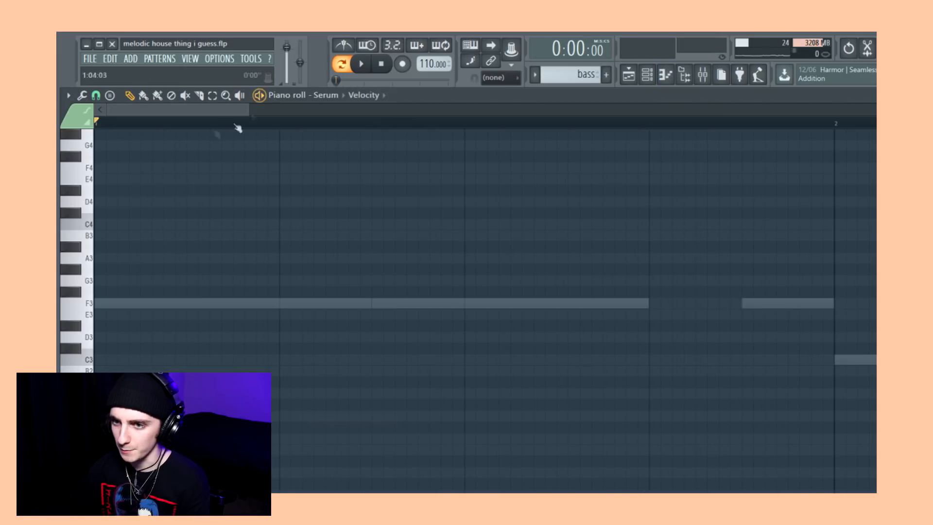
{"action": "left_click", "coordinate": [110, 59]}
{"action": "left_click", "coordinate": [157, 110]}
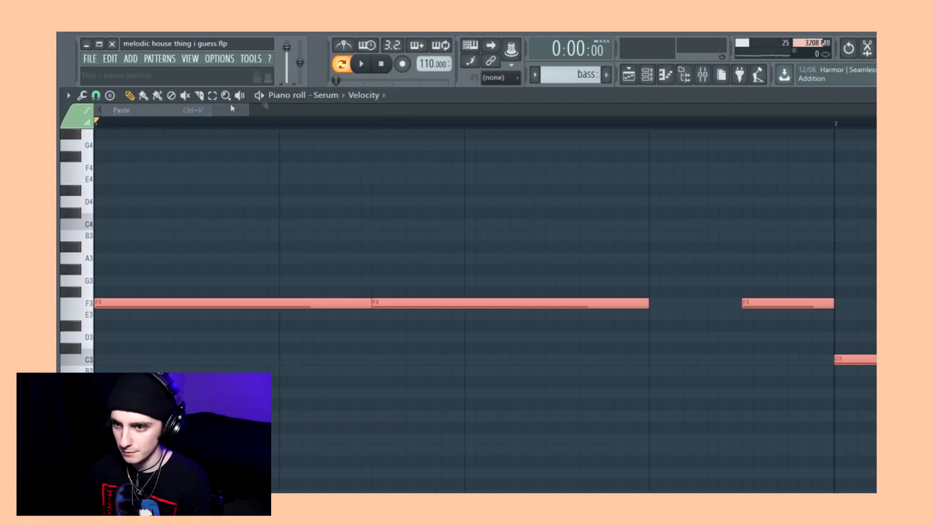
{"action": "key", "text": "space"}
{"action": "left_click_drag", "start_coordinate": [250, 109], "coordinate": [512, 145]}
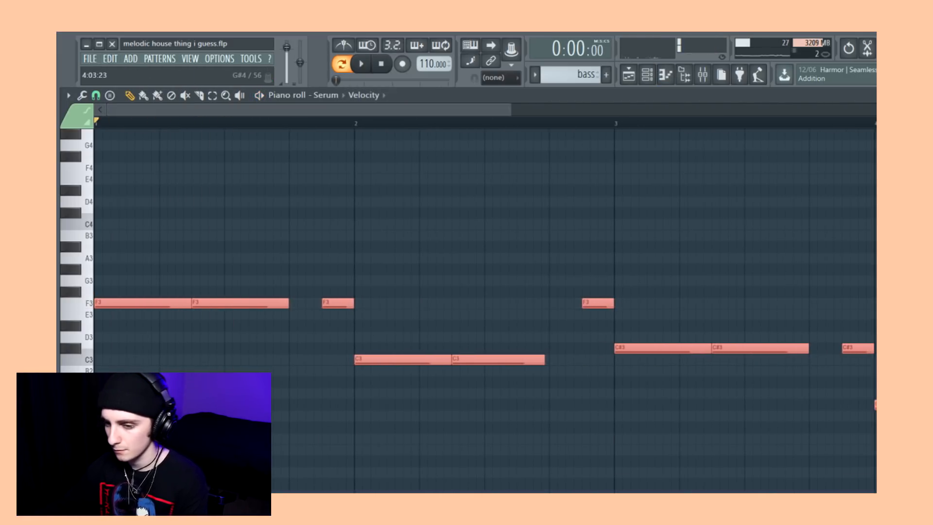
{"action": "key", "text": "ctrl+Down"}
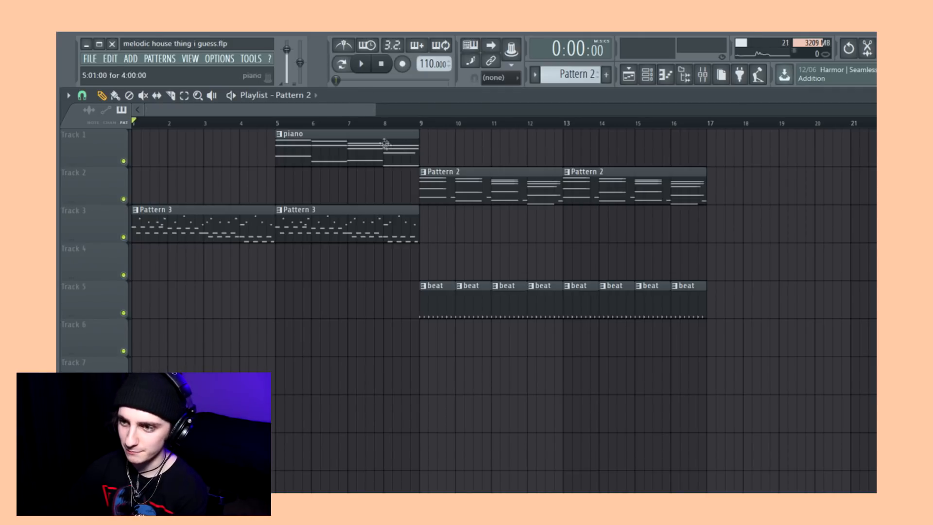
- Extend the second Kickstart Mix level envelope clip on Track 4 to end at bar 13
{"action": "left_click_drag", "start_coordinate": [357, 109], "coordinate": [351, 109]}
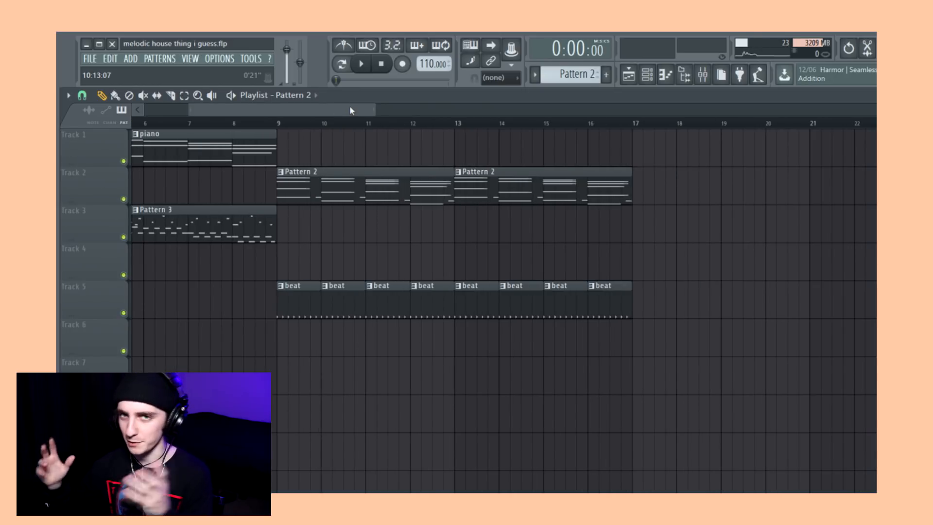
{"action": "left_click_drag", "start_coordinate": [375, 110], "coordinate": [275, 110]}
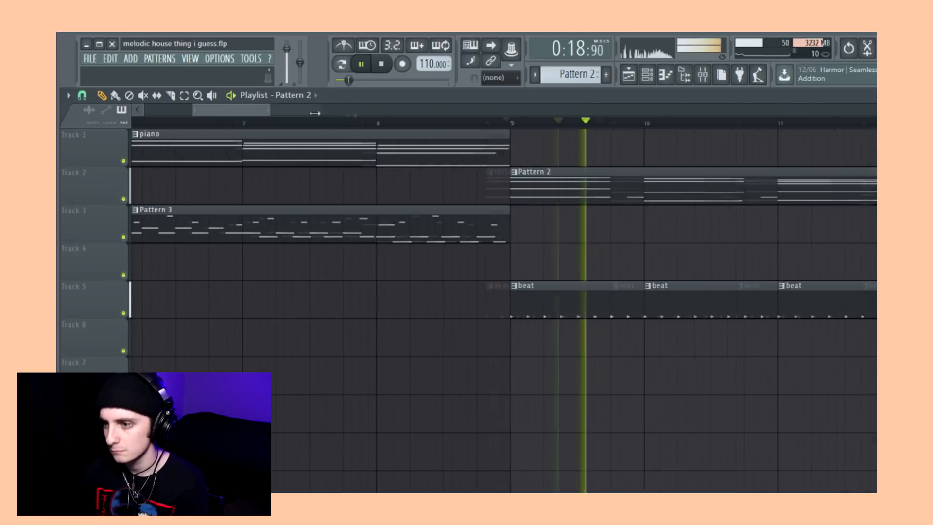
{"action": "left_click_drag", "start_coordinate": [255, 112], "coordinate": [380, 112]}
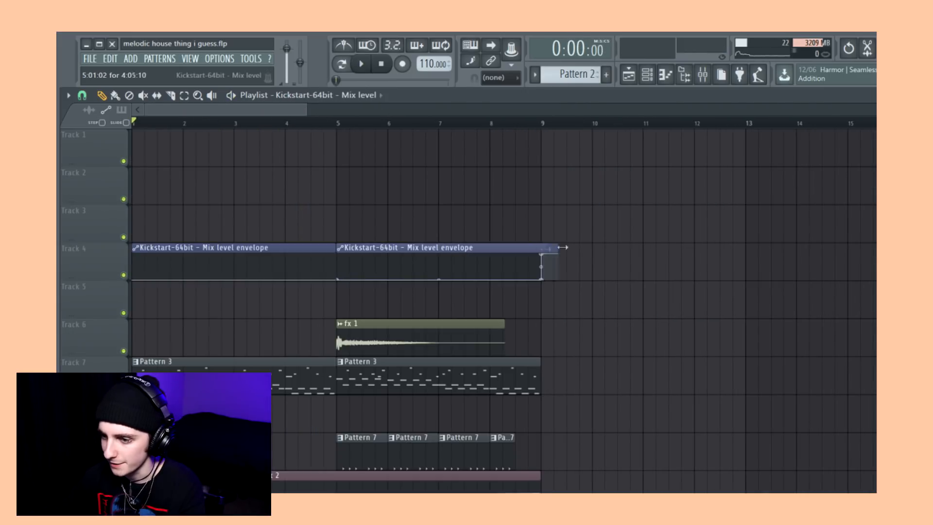
{"action": "left_click_drag", "start_coordinate": [562, 243], "coordinate": [737, 242]}
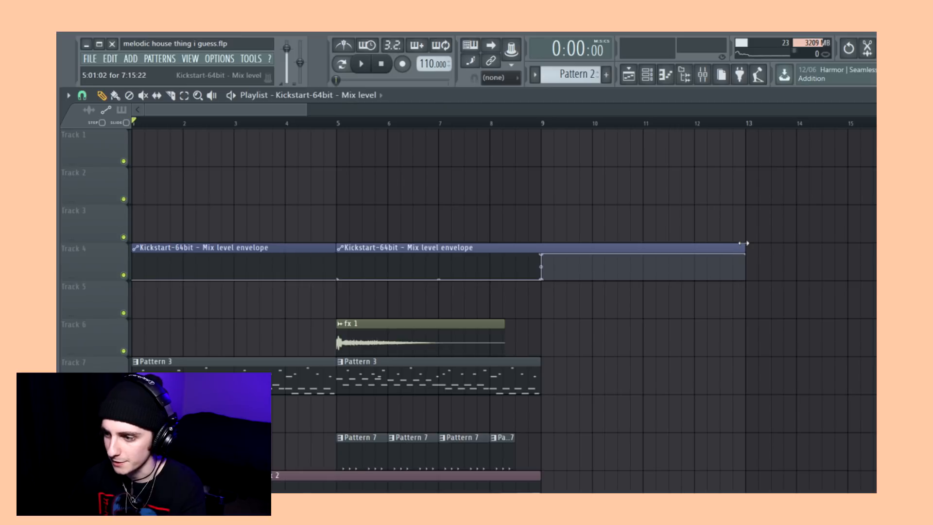
{"action": "left_click_drag", "start_coordinate": [637, 179], "coordinate": [141, 195]}
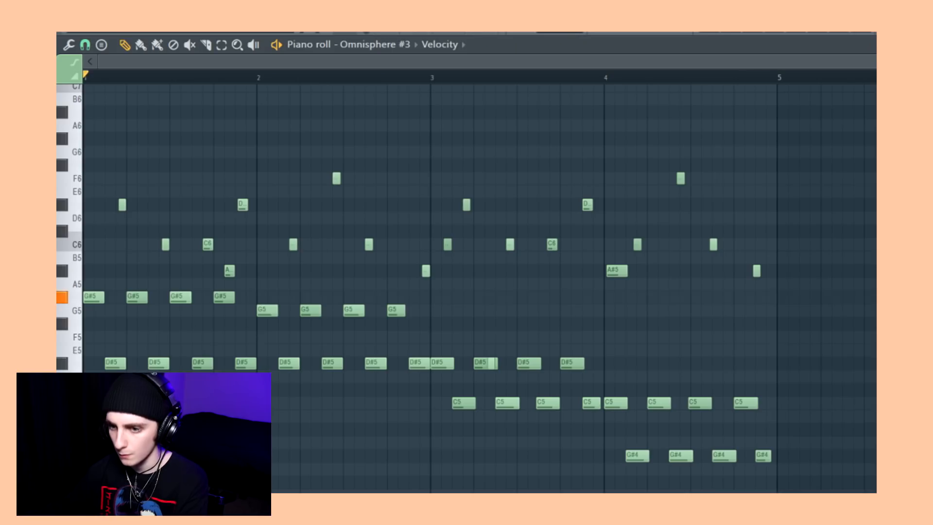
- Play back the jazz guitar part within the arrangement and the high Serum #4 melody in the piano pattern
{"action": "key", "text": "space"}
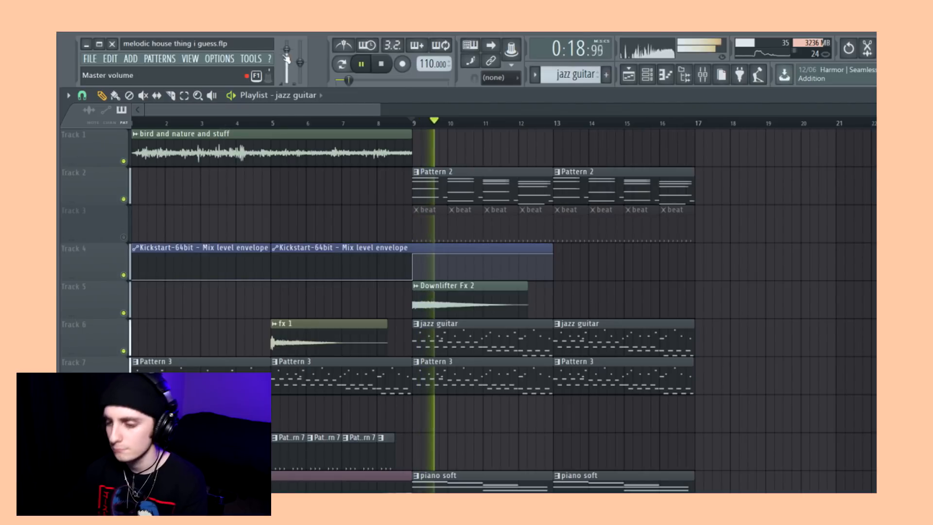
{"action": "key", "text": "space"}
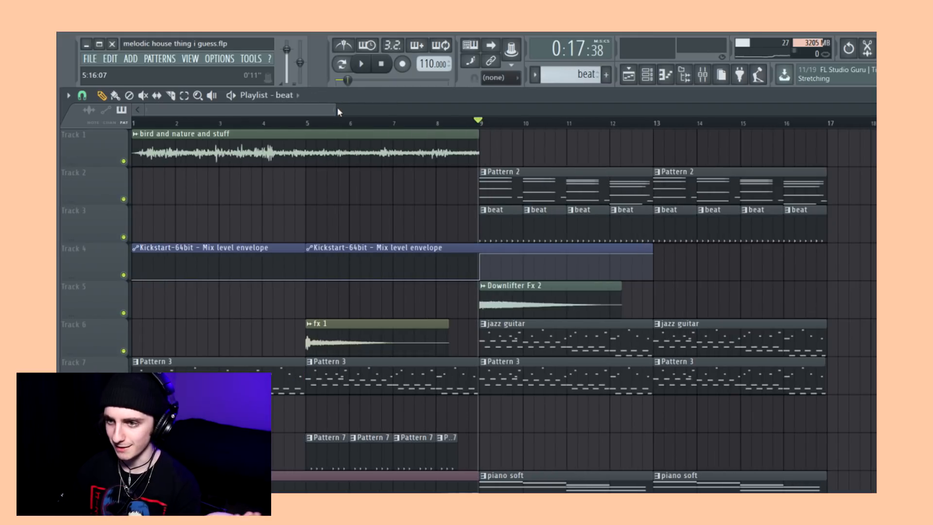
{"action": "left_click_drag", "start_coordinate": [337, 107], "coordinate": [346, 104]}
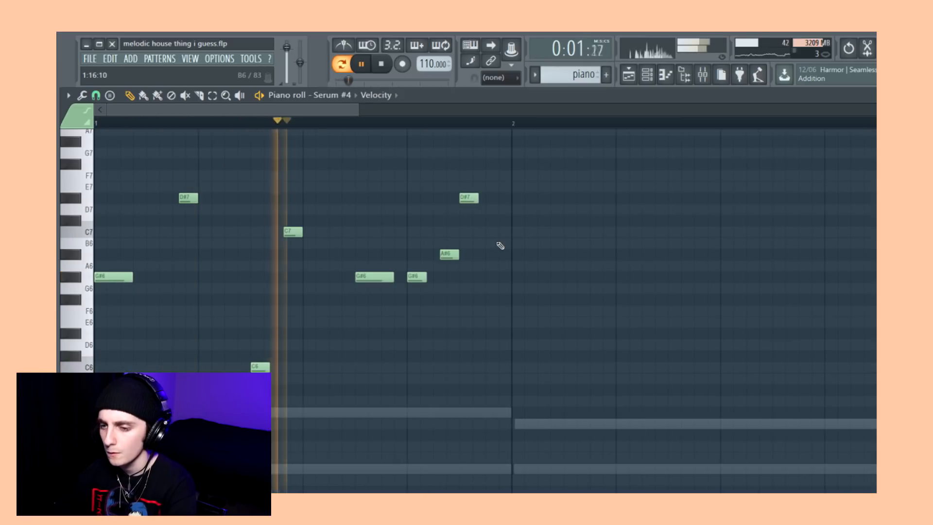
{"action": "key", "text": "space"}
{"action": "left_click_drag", "start_coordinate": [359, 111], "coordinate": [711, 112]}
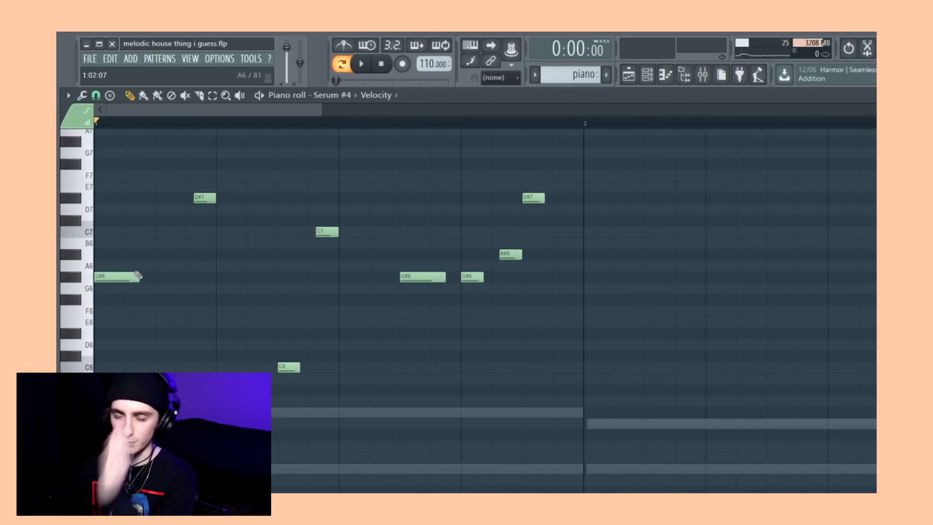
- Examine how the Serum #4 melody repeats across the bars of the piano pattern, and play it back
{"action": "left_click_drag", "start_coordinate": [206, 204], "coordinate": [168, 204]}
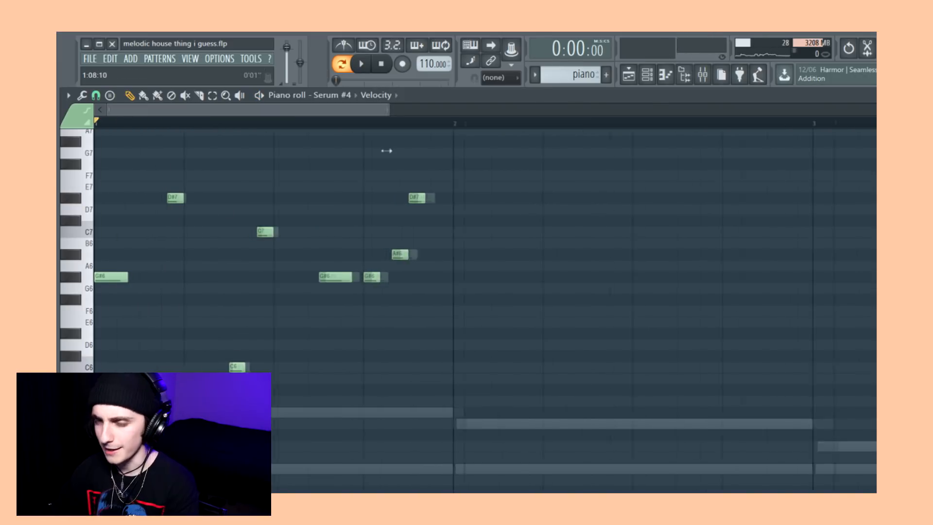
{"action": "left_click_drag", "start_coordinate": [387, 149], "coordinate": [391, 146]}
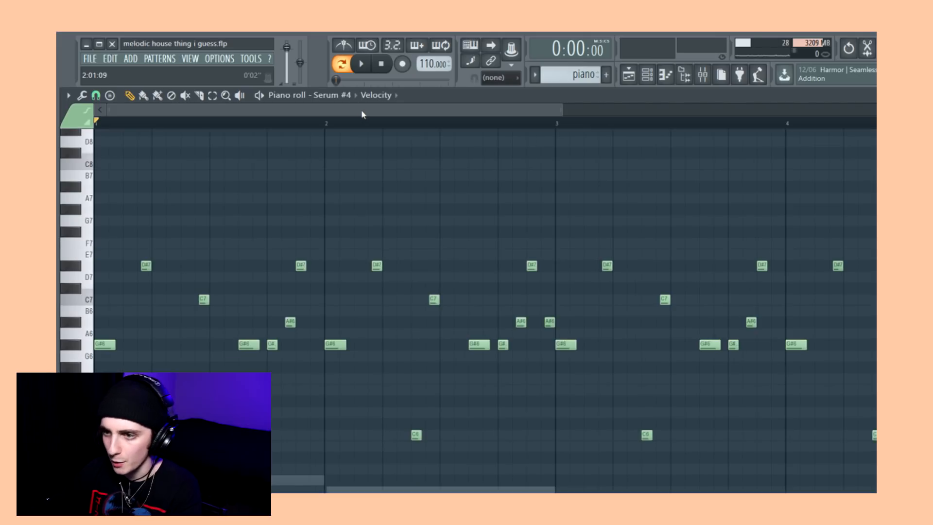
{"action": "left_click_drag", "start_coordinate": [361, 110], "coordinate": [289, 125]}
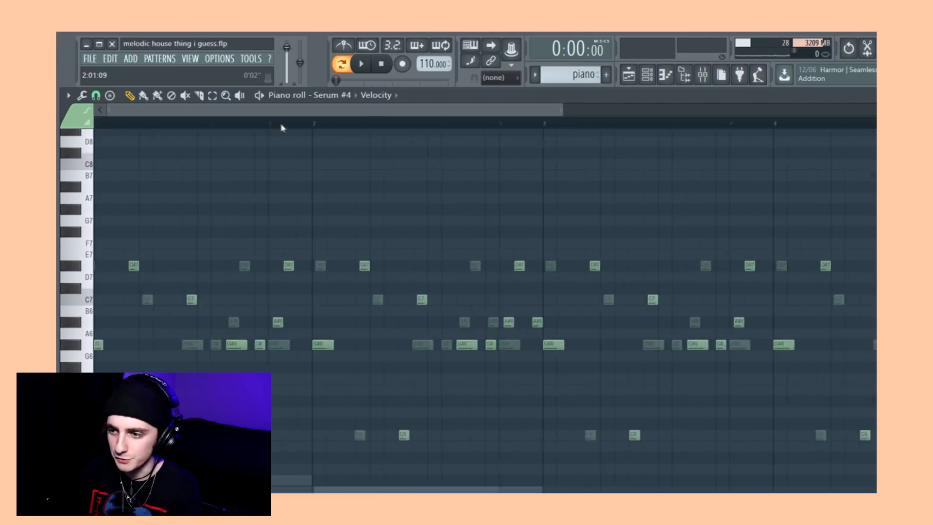
{"action": "left_click_drag", "start_coordinate": [566, 115], "coordinate": [638, 114]}
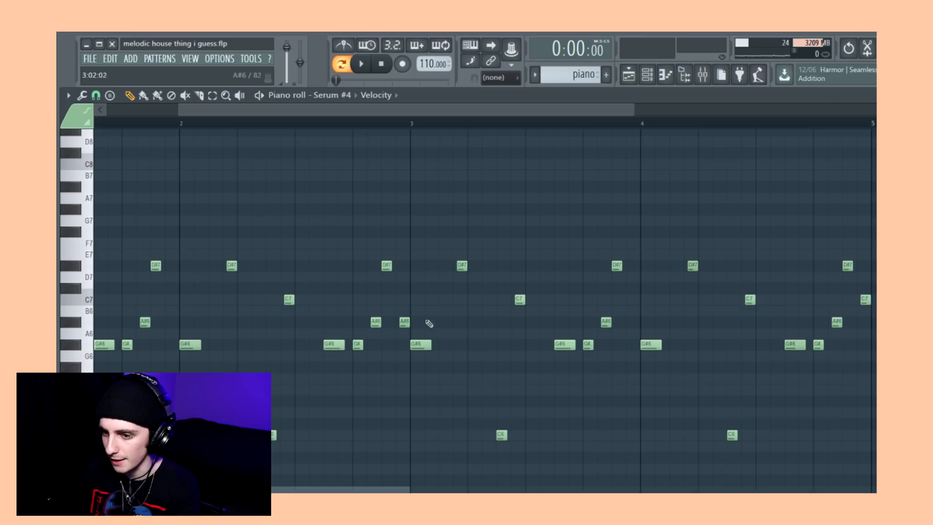
{"action": "scroll", "coordinate": [533, 149], "scroll_direction": "down", "scroll_amount": 1}
{"action": "key", "text": "space"}
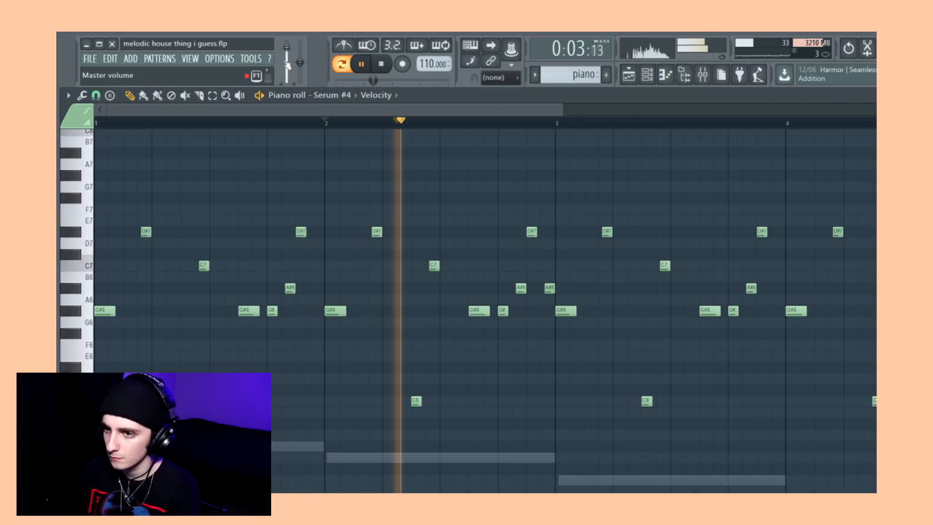
{"action": "key", "text": "space"}
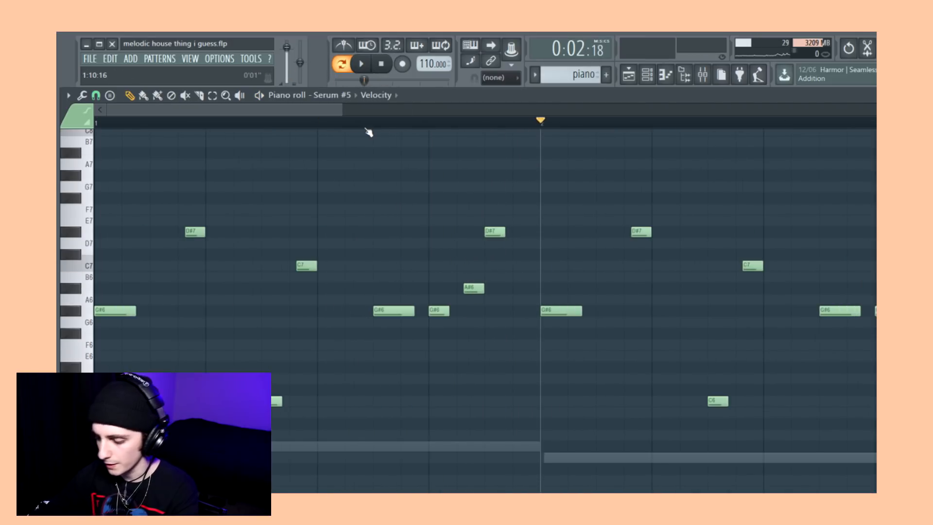
- Transpose the Serum #5 melody notes in the piano pattern down one octave and play them from the start
{"action": "left_click", "coordinate": [97, 123]}
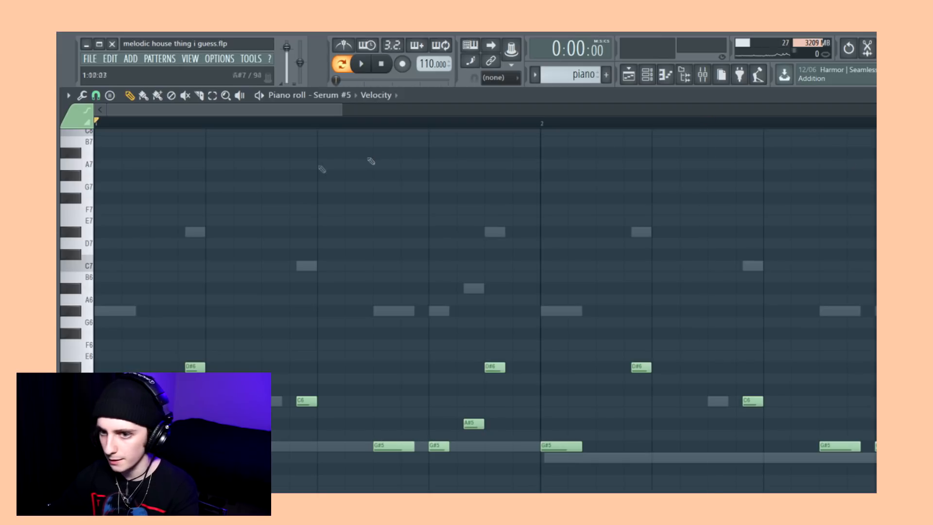
{"action": "key", "text": "space"}
{"action": "left_click_drag", "start_coordinate": [344, 110], "coordinate": [471, 112]}
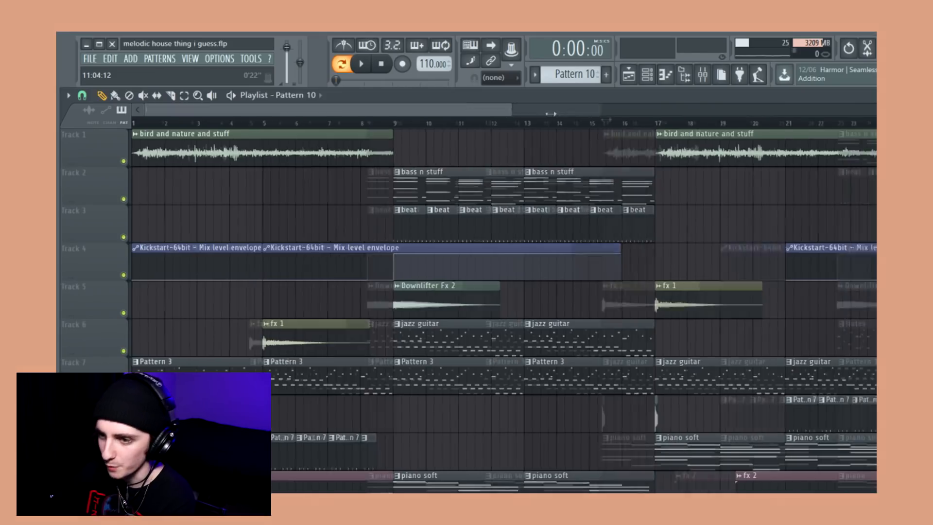
- Review the full playlist arrangement and play the song from bar 1
{"action": "scroll", "coordinate": [726, 227], "scroll_direction": "down", "scroll_amount": 2}
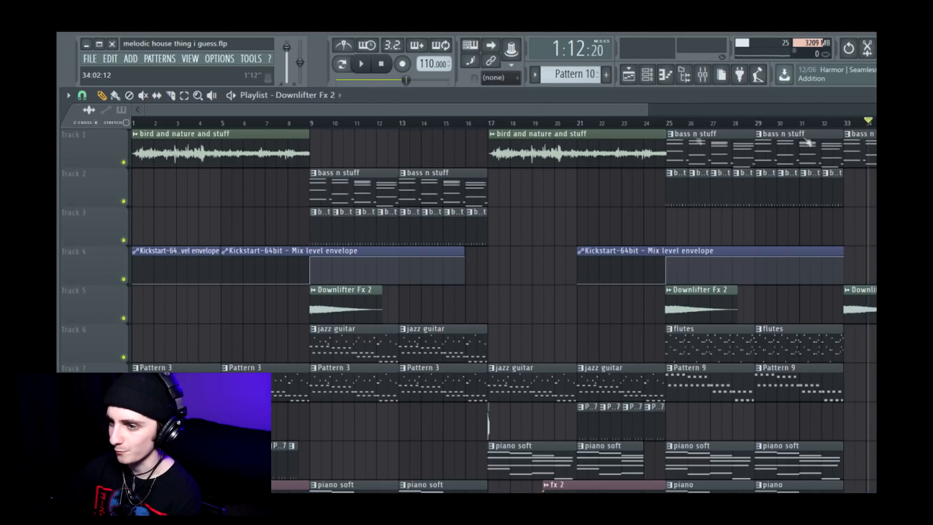
{"action": "scroll", "coordinate": [451, 123], "scroll_direction": "up", "scroll_amount": 1}
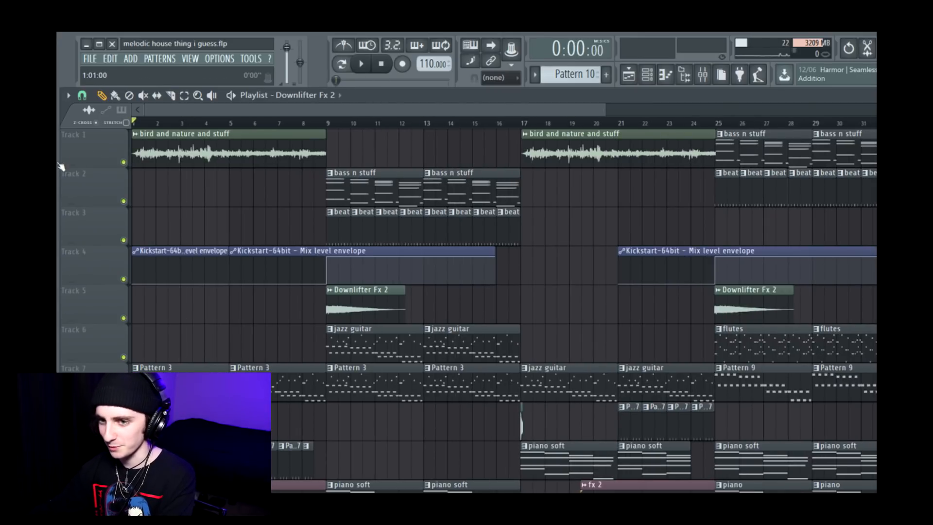
{"action": "key", "text": "space"}
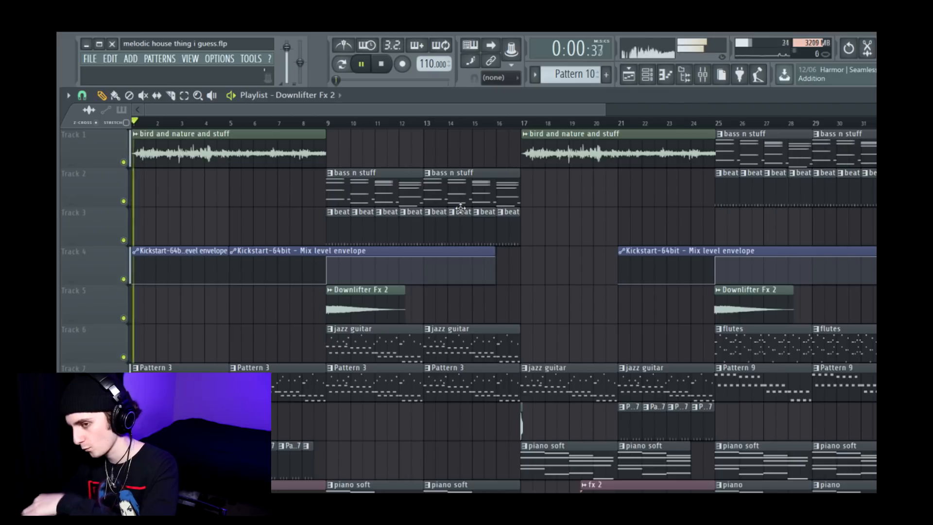